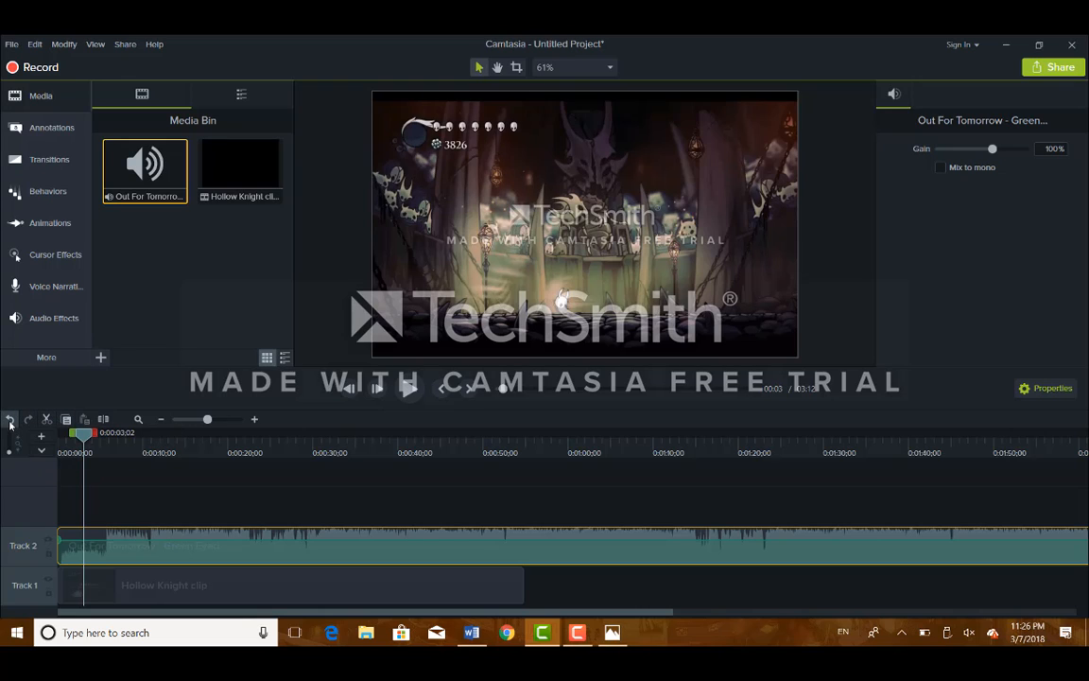
click(10, 422)
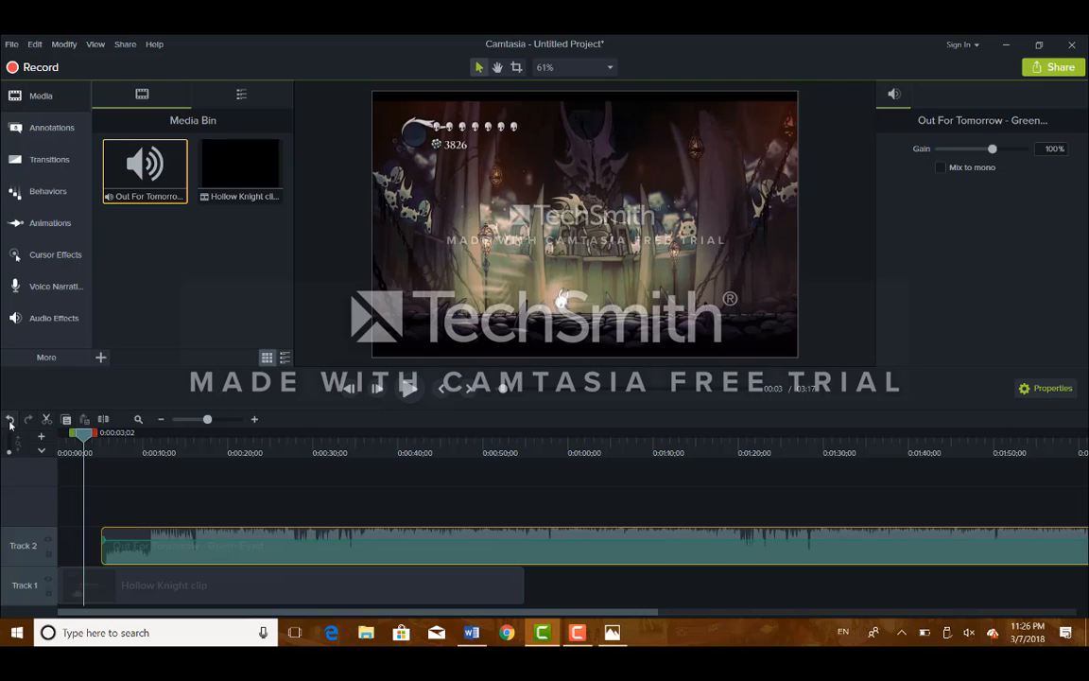
click(10, 421)
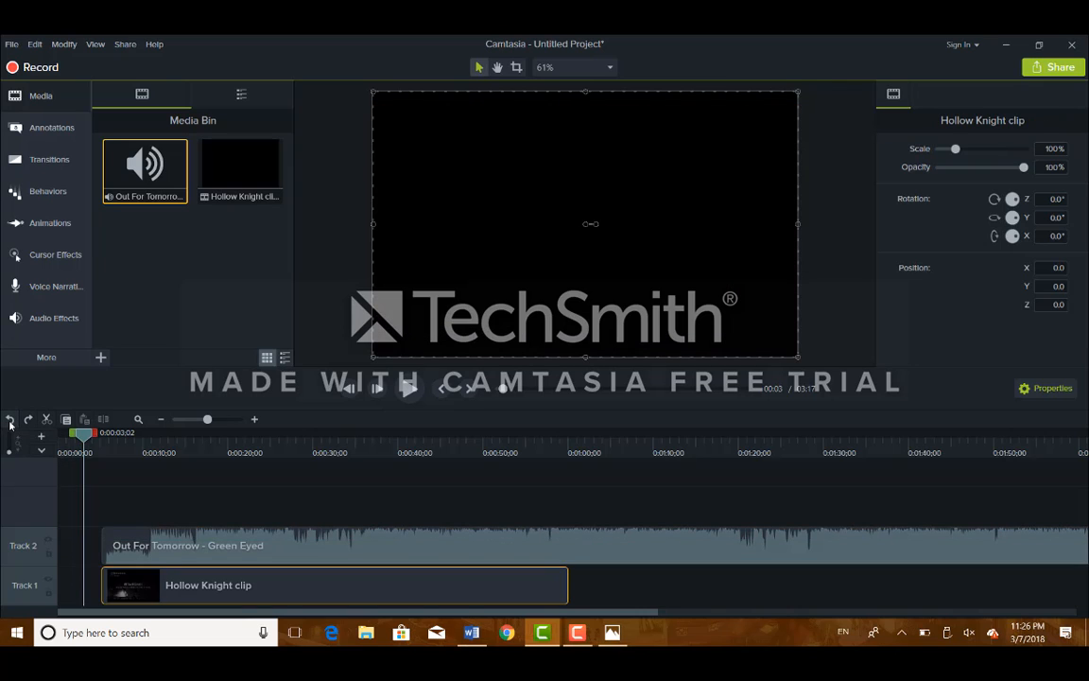
click(9, 422)
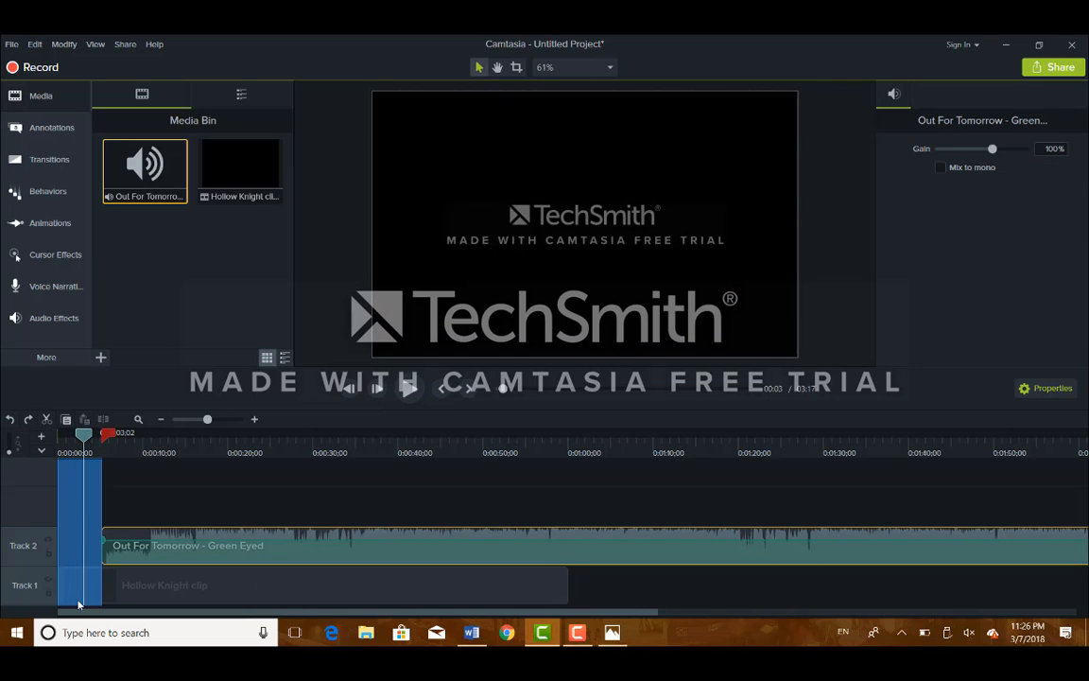
click(29, 421)
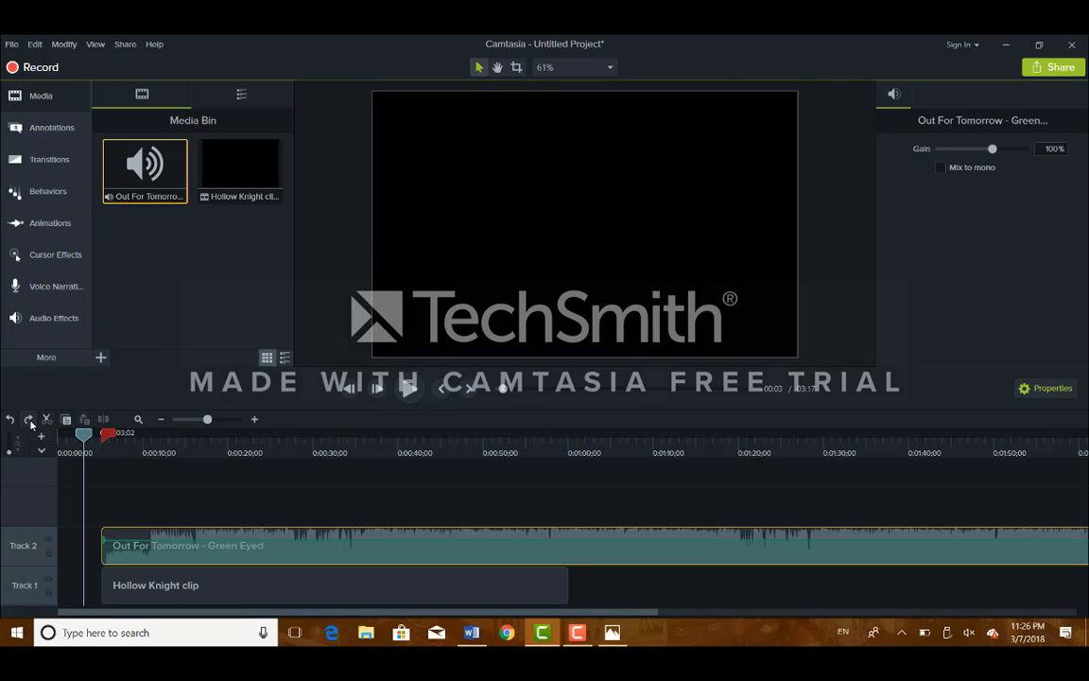
click(30, 422)
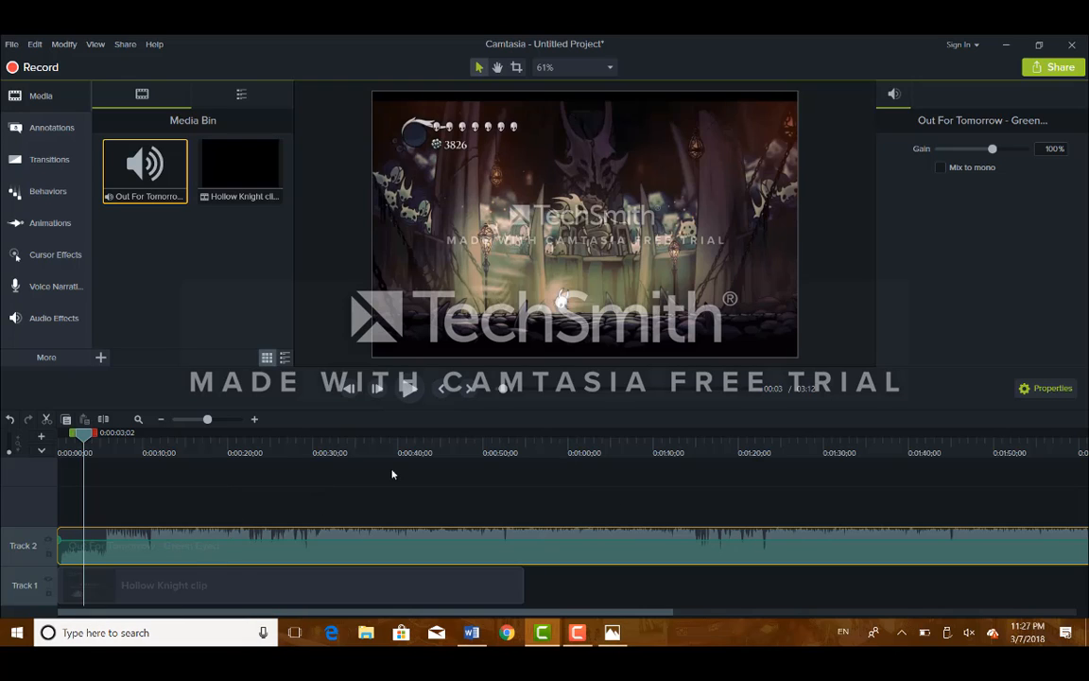
Step: Delete the music tail beyond the Hollow Knight clip's end so the project runs 0:55
click(161, 421)
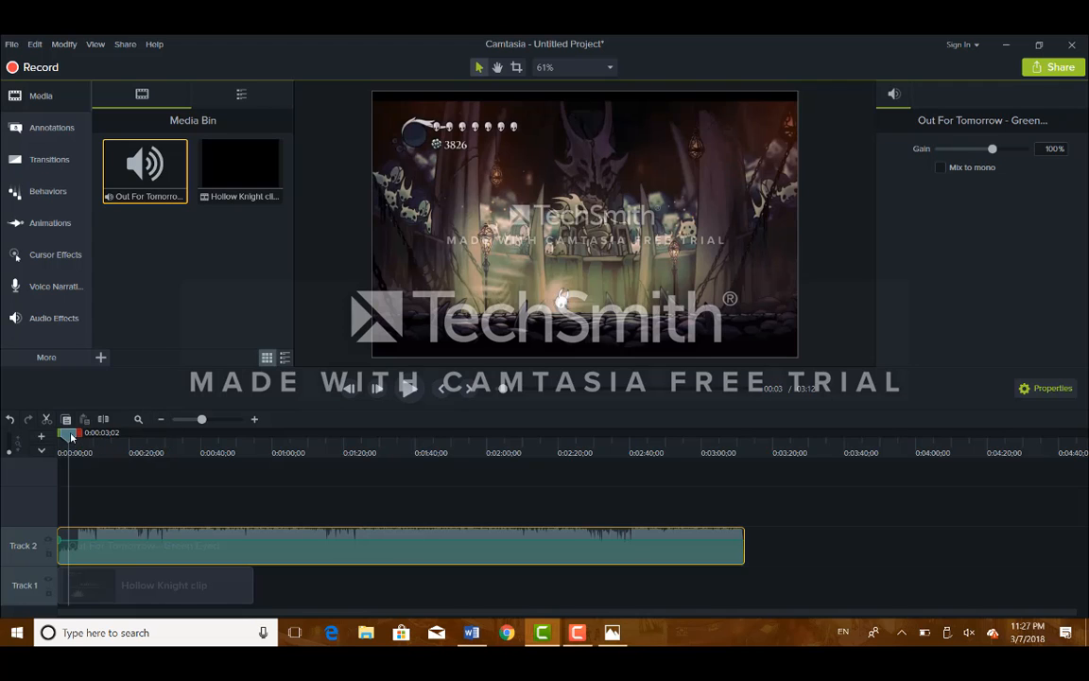
drag(71, 437, 712, 518)
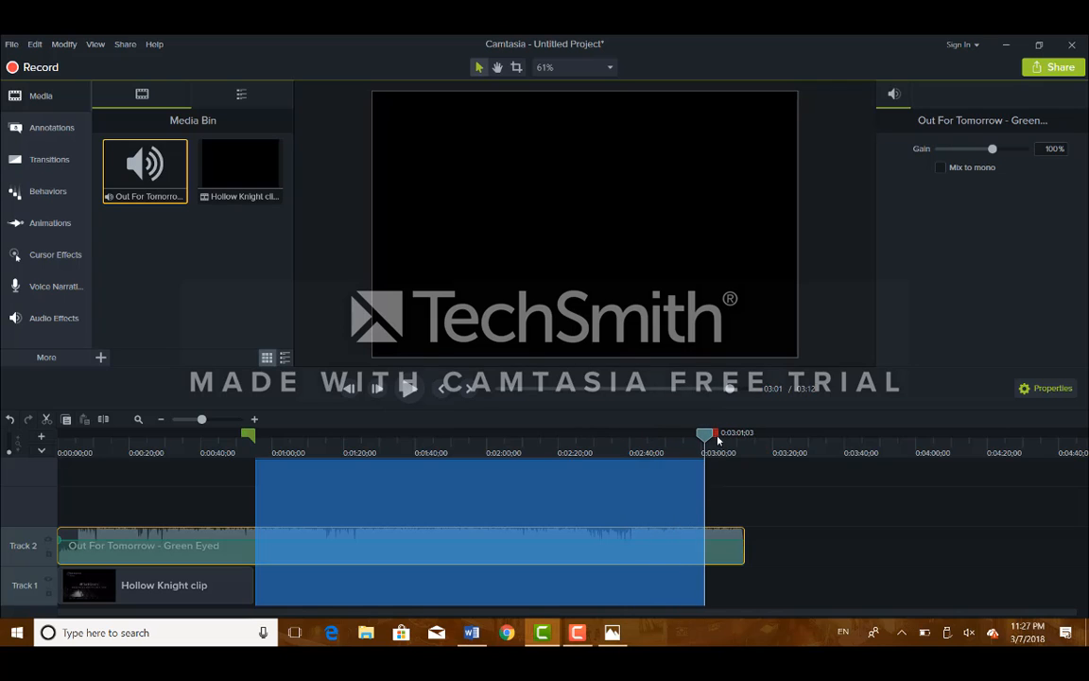
drag(717, 440, 753, 446)
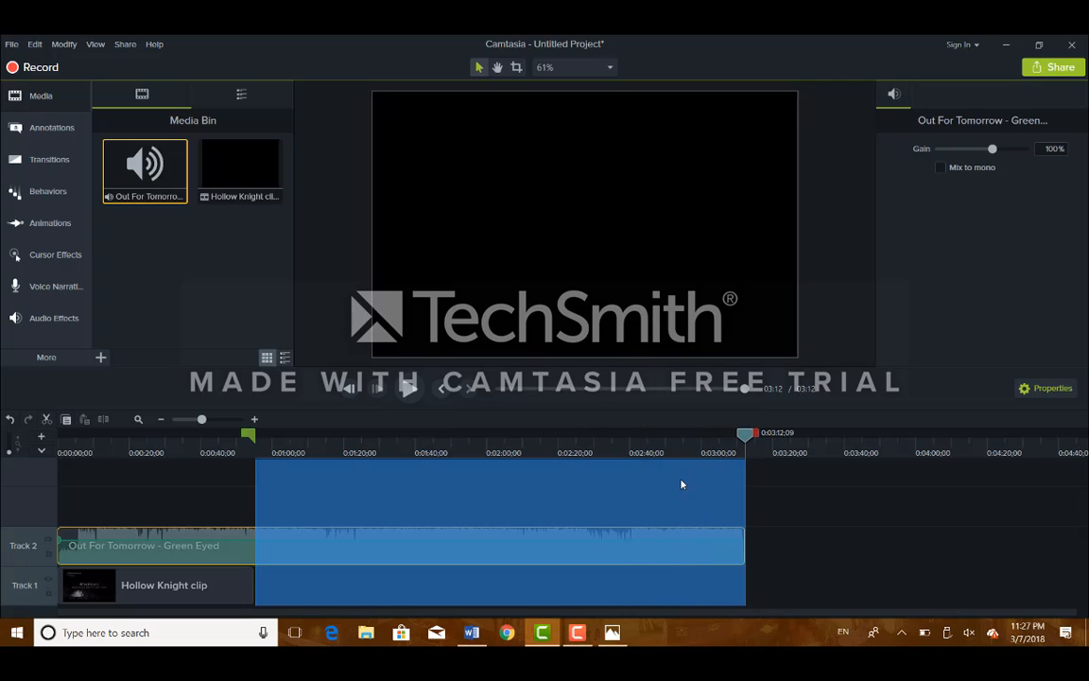
right_click(589, 496)
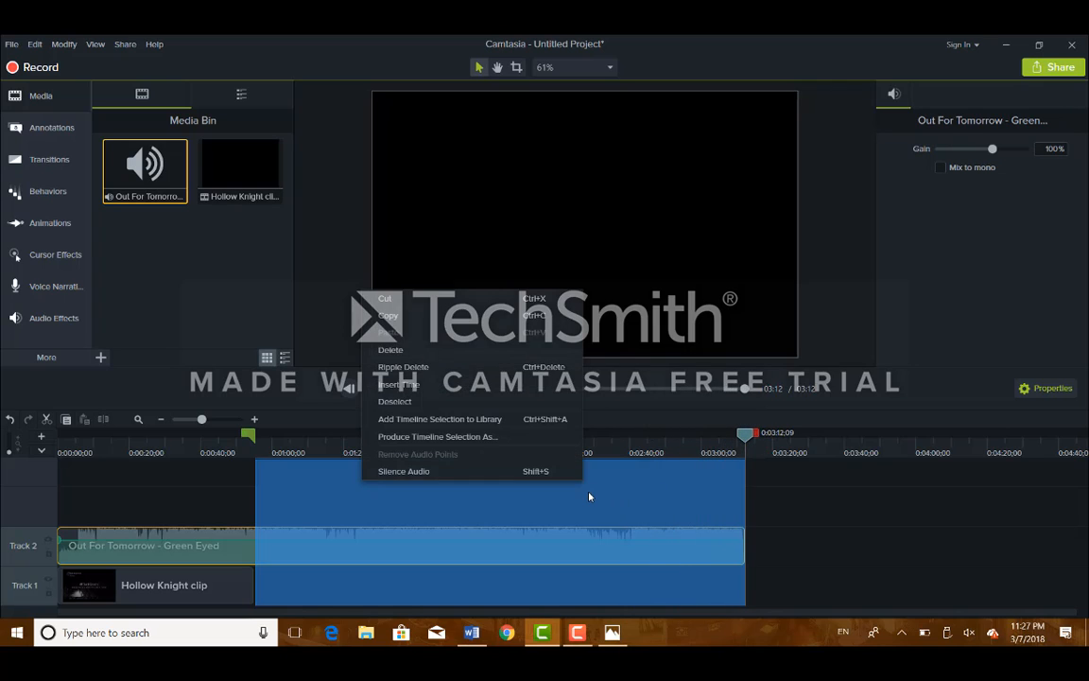
click(495, 357)
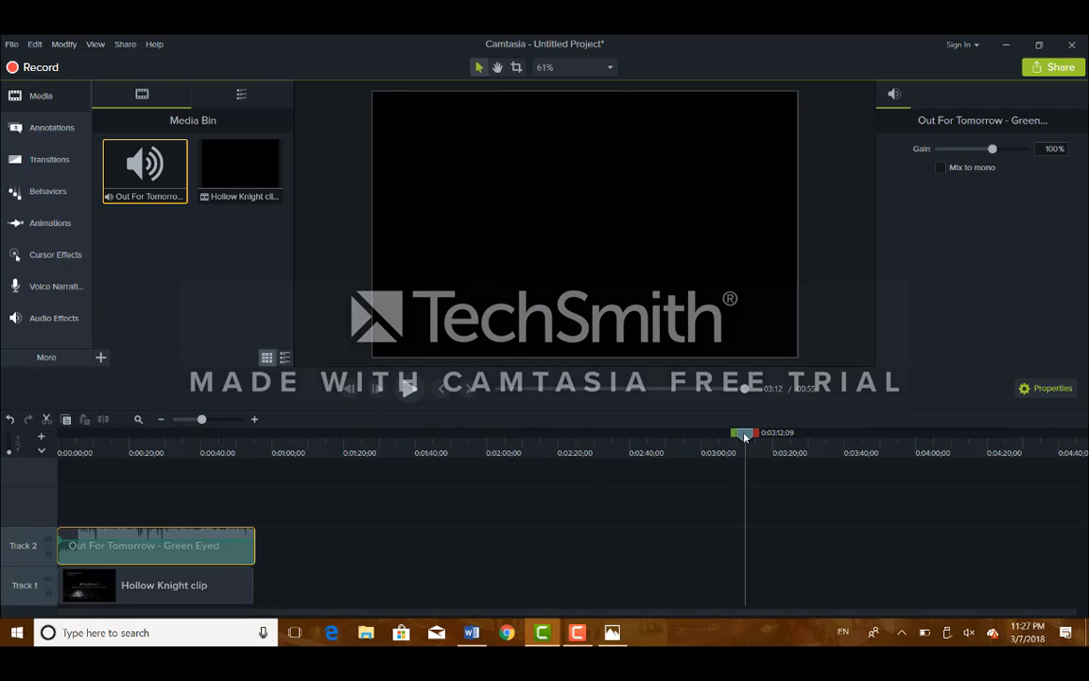
drag(748, 440, 137, 434)
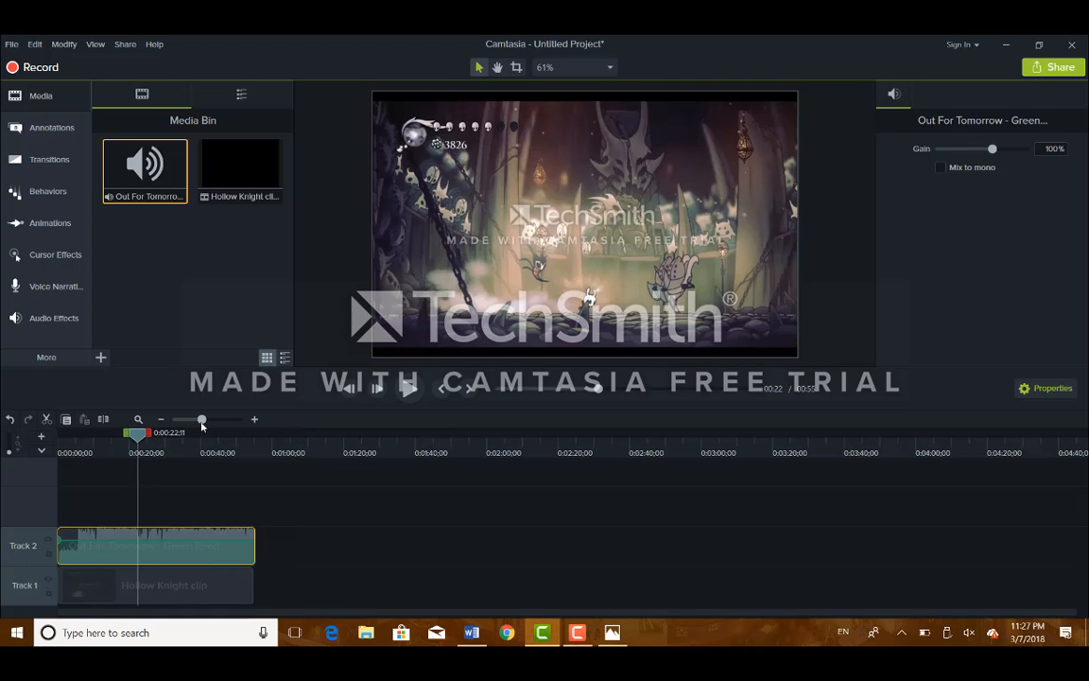
Step: Lower the Track 2 music volume by pulling its volume line down under the gameplay
drag(201, 424, 212, 424)
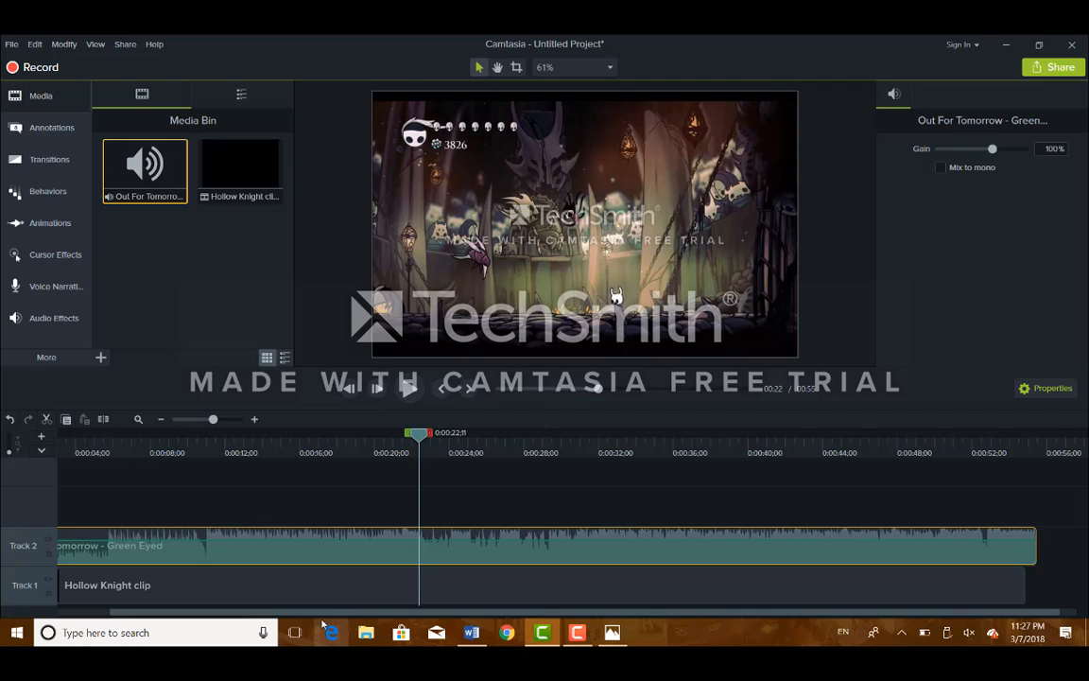
drag(322, 613, 265, 614)
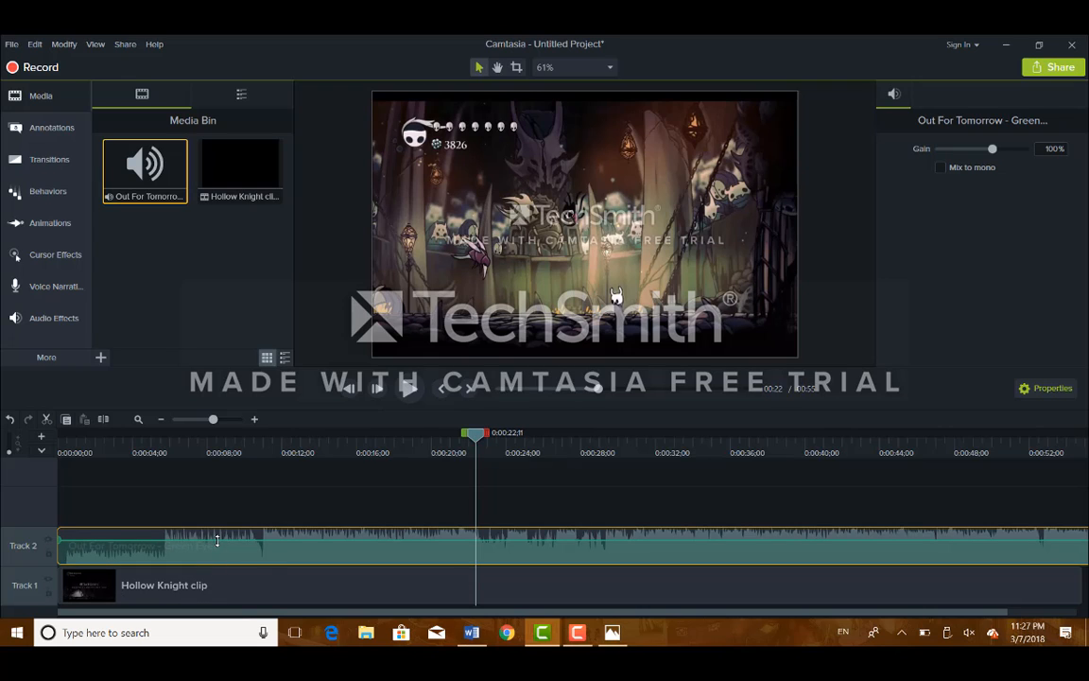
drag(217, 539, 218, 551)
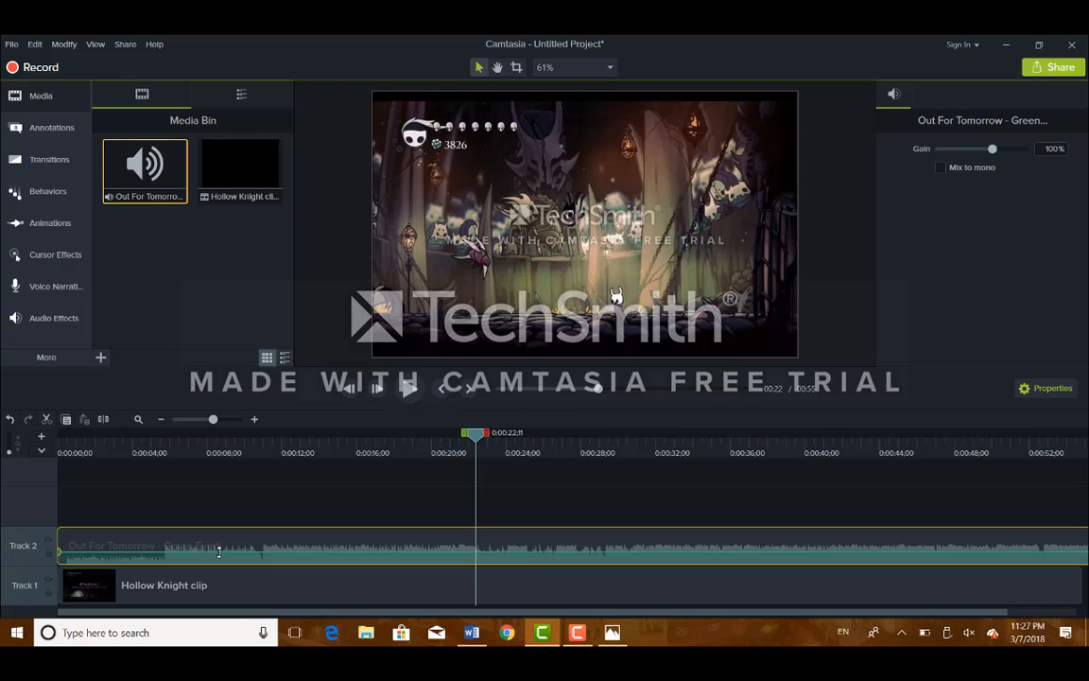
mouse_move(218, 551)
mouse_down()
mouse_move(224, 531)
mouse_move(224, 551)
mouse_up()
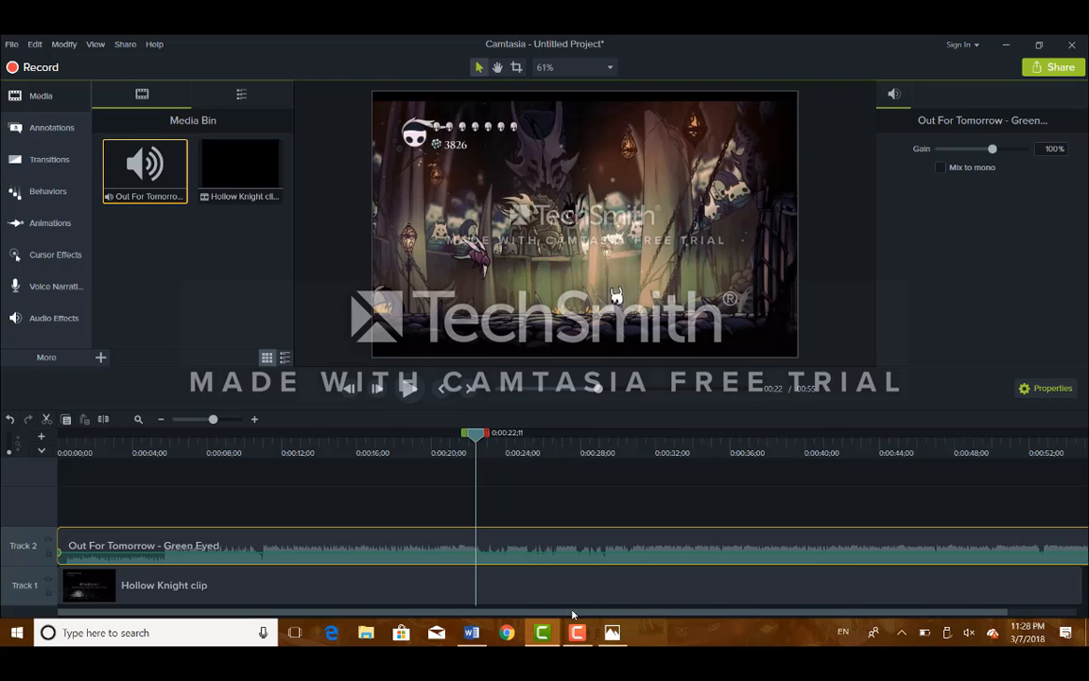
drag(627, 614, 700, 617)
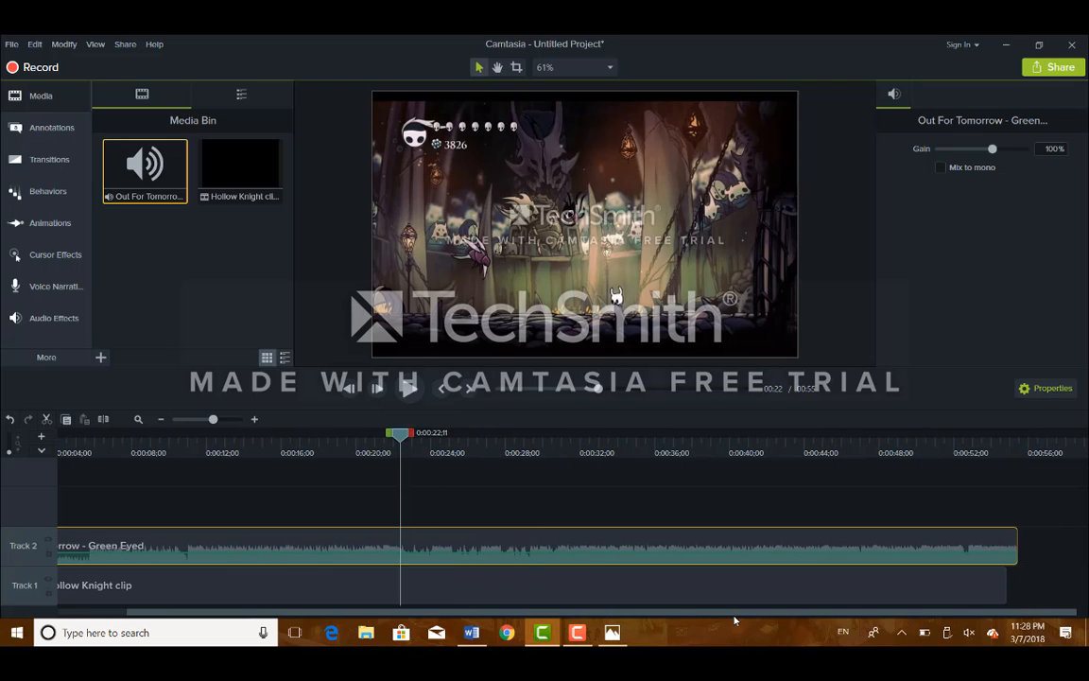
Step: Add volume points at mid-clip and near the end, fading the music down to 20%
right_click(674, 553)
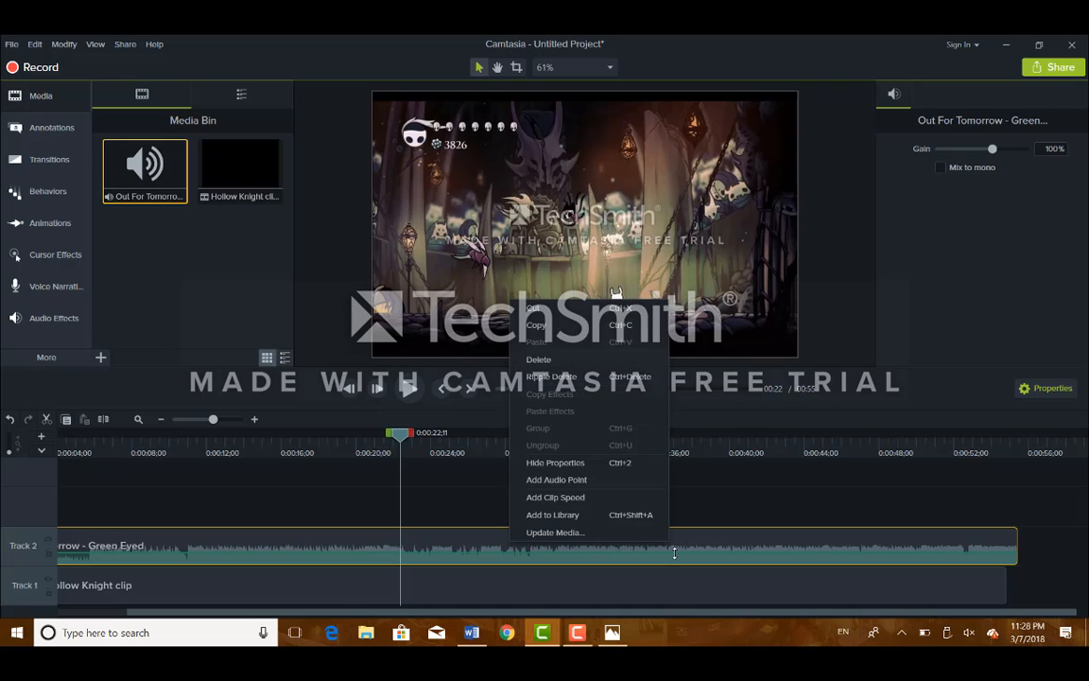
click(622, 480)
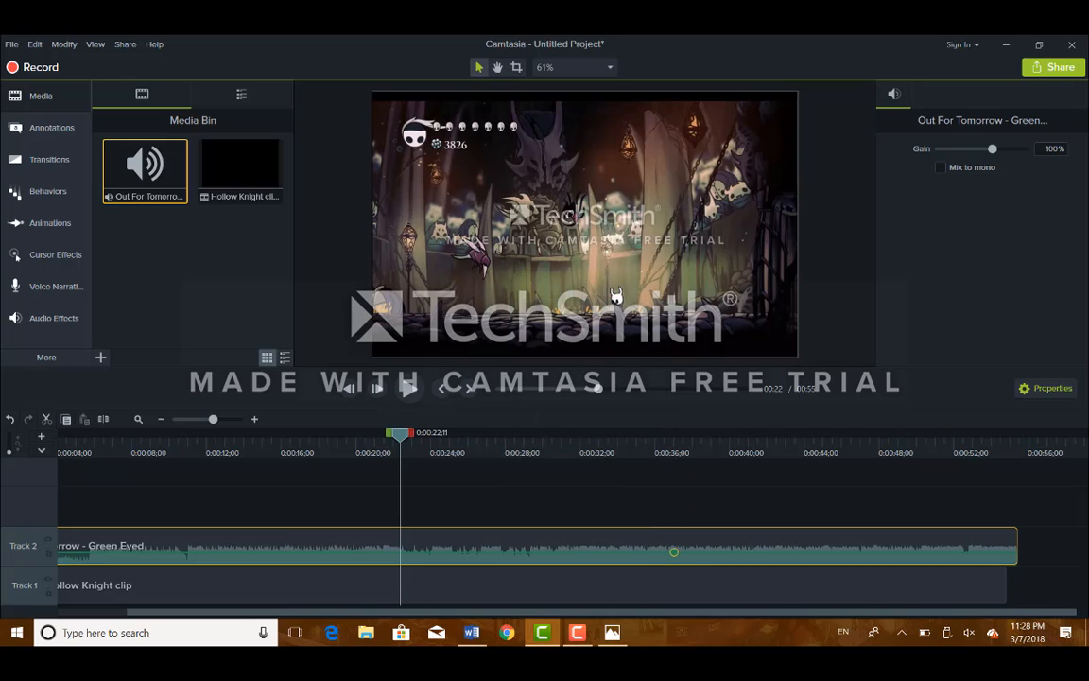
drag(674, 552, 677, 558)
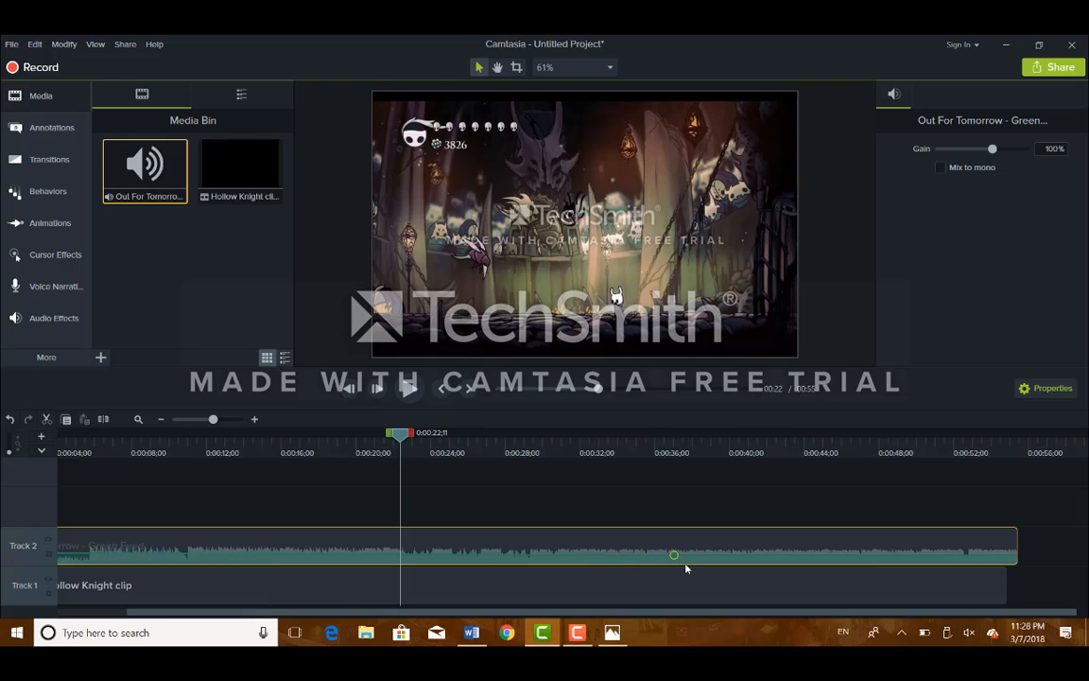
right_click(961, 554)
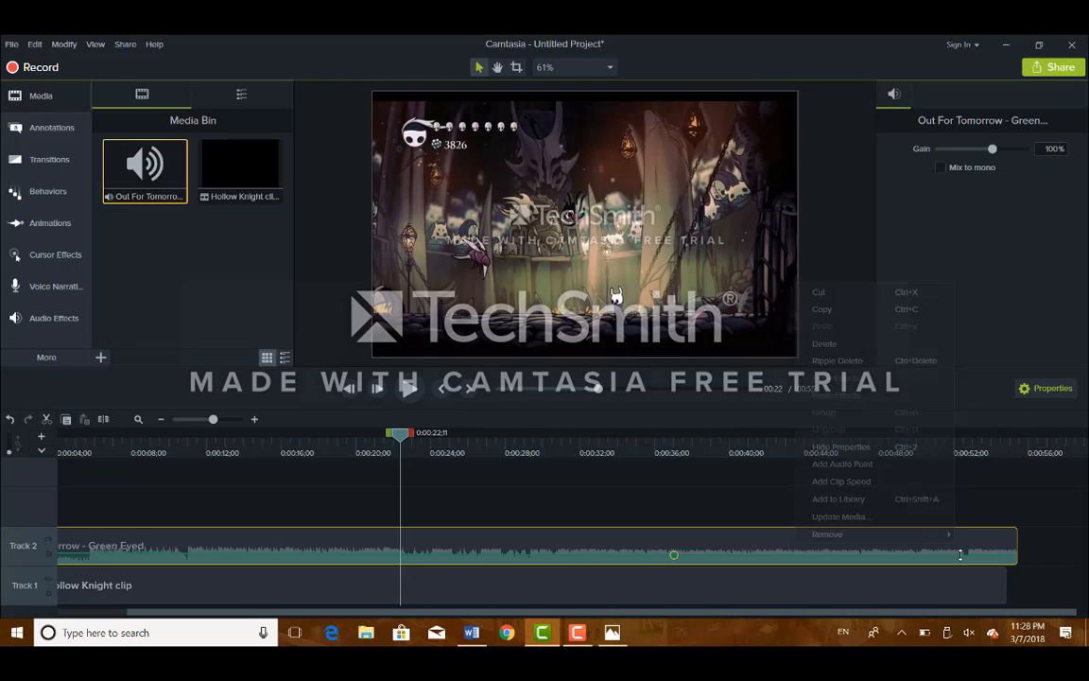
click(898, 465)
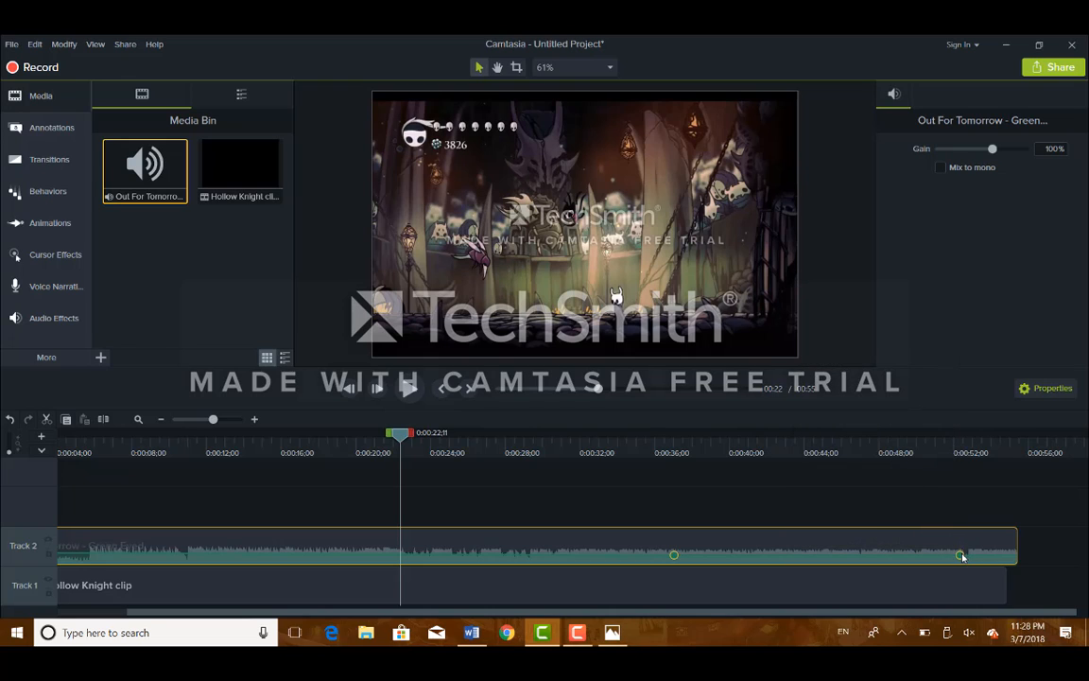
drag(963, 557, 966, 564)
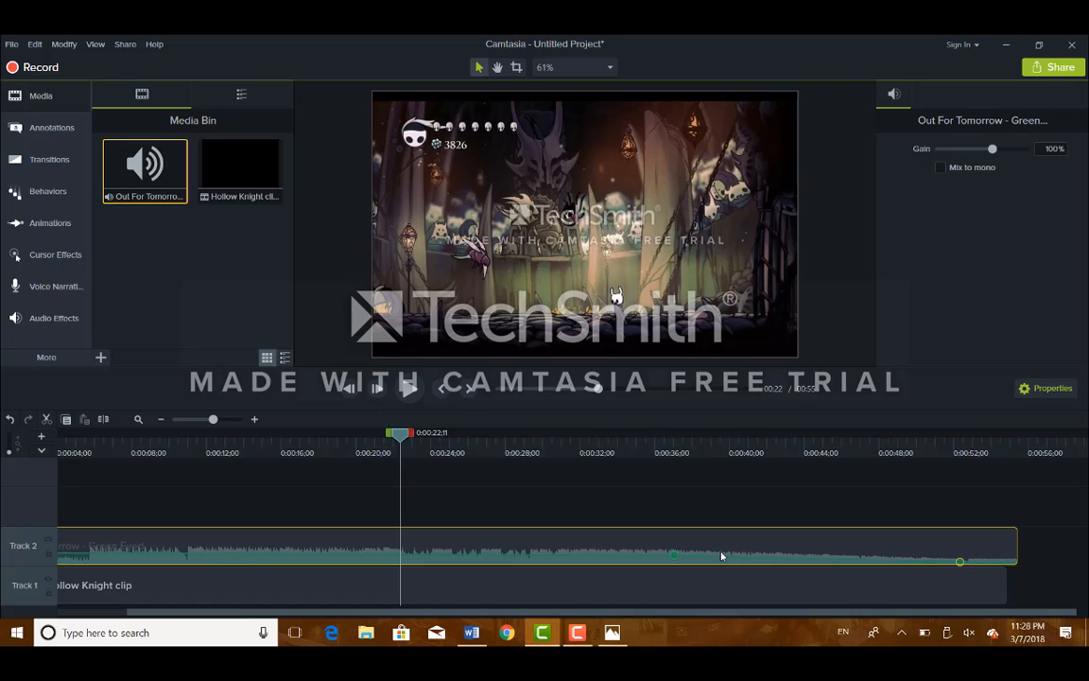
Step: Add and delete an extra volume point, then undo to restore the lost point
double_click(675, 557)
drag(678, 557, 677, 556)
right_click(675, 557)
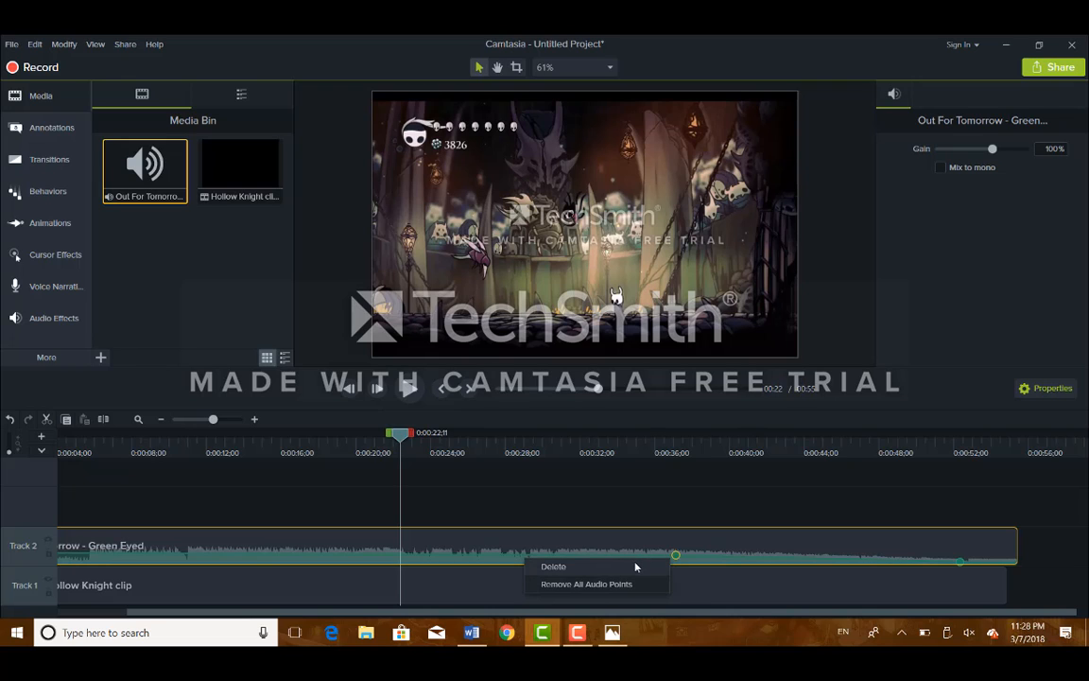
click(635, 567)
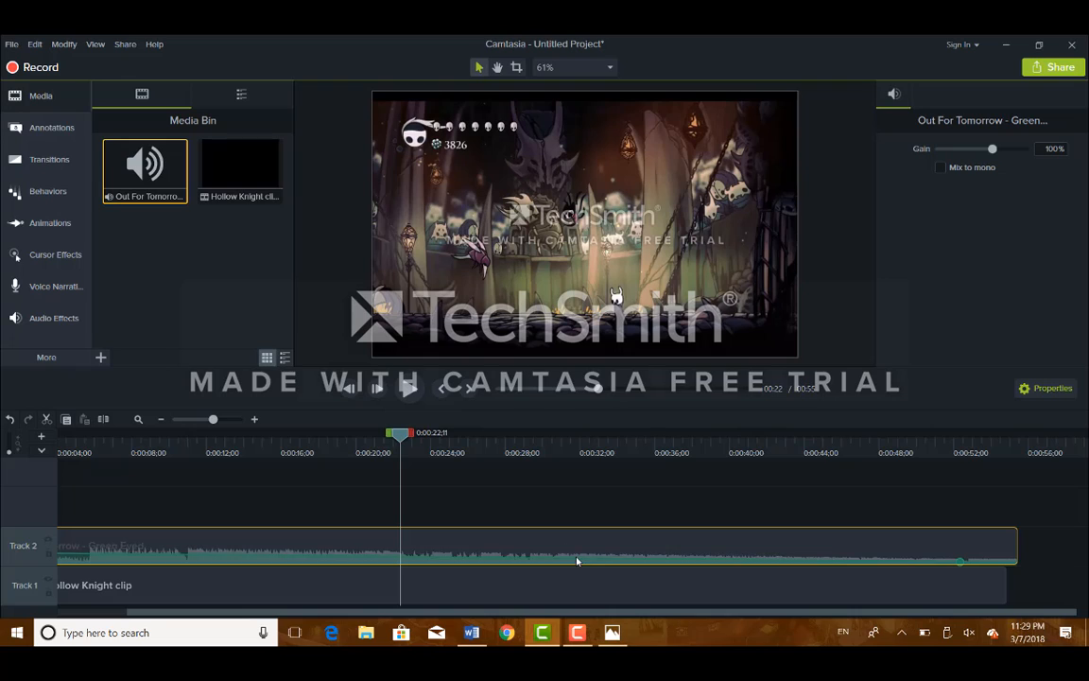
right_click(960, 564)
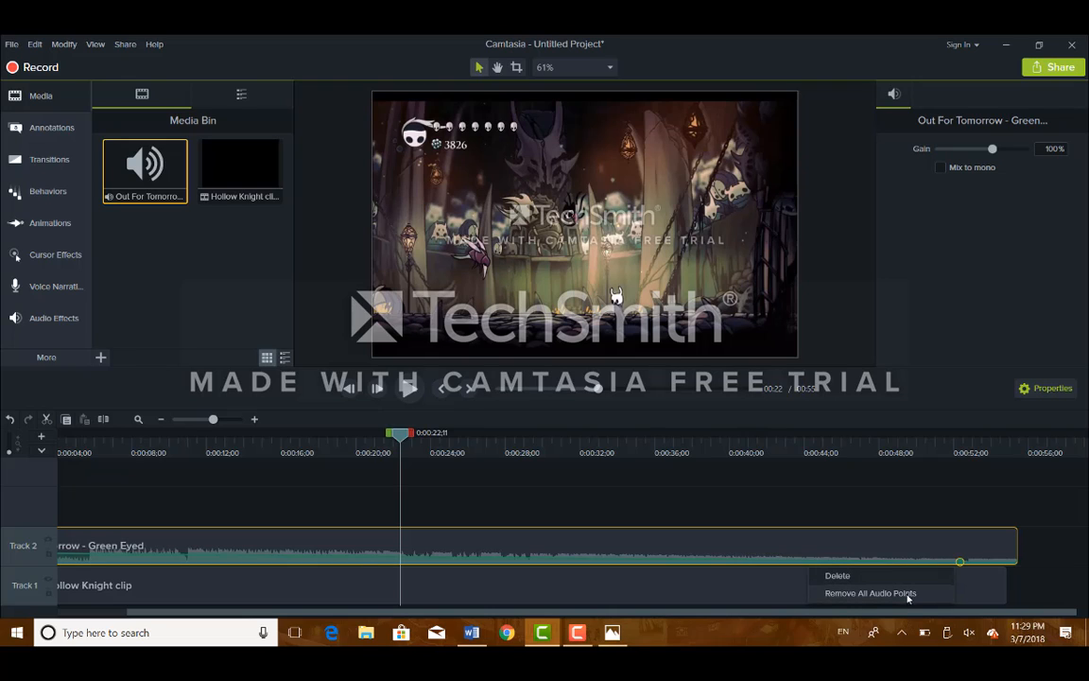
click(705, 540)
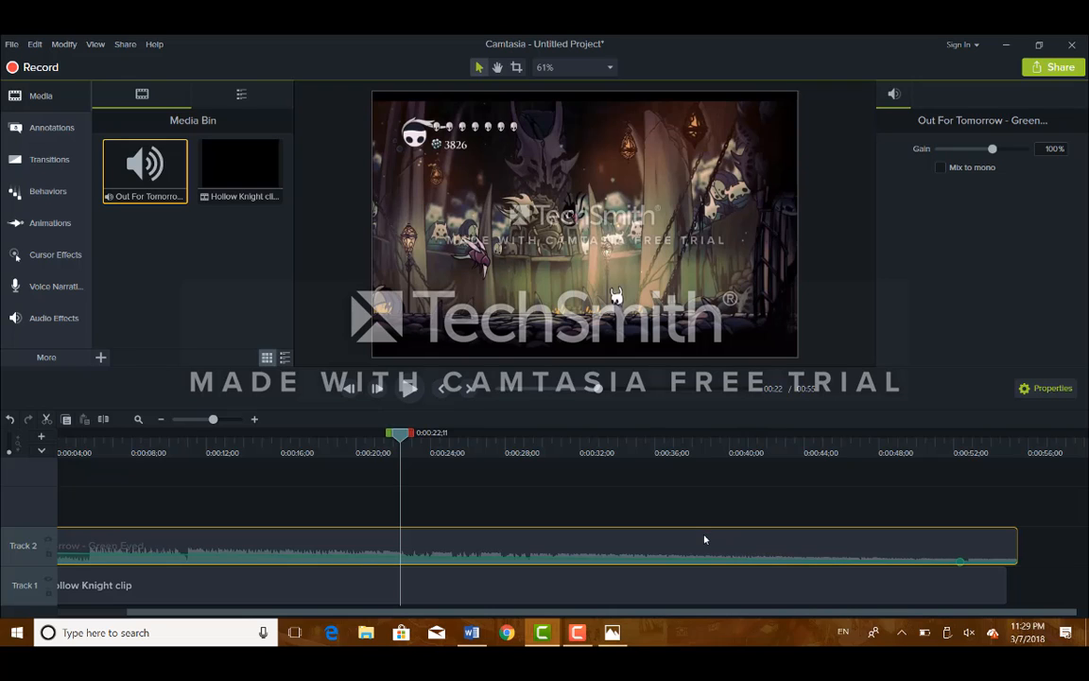
click(11, 419)
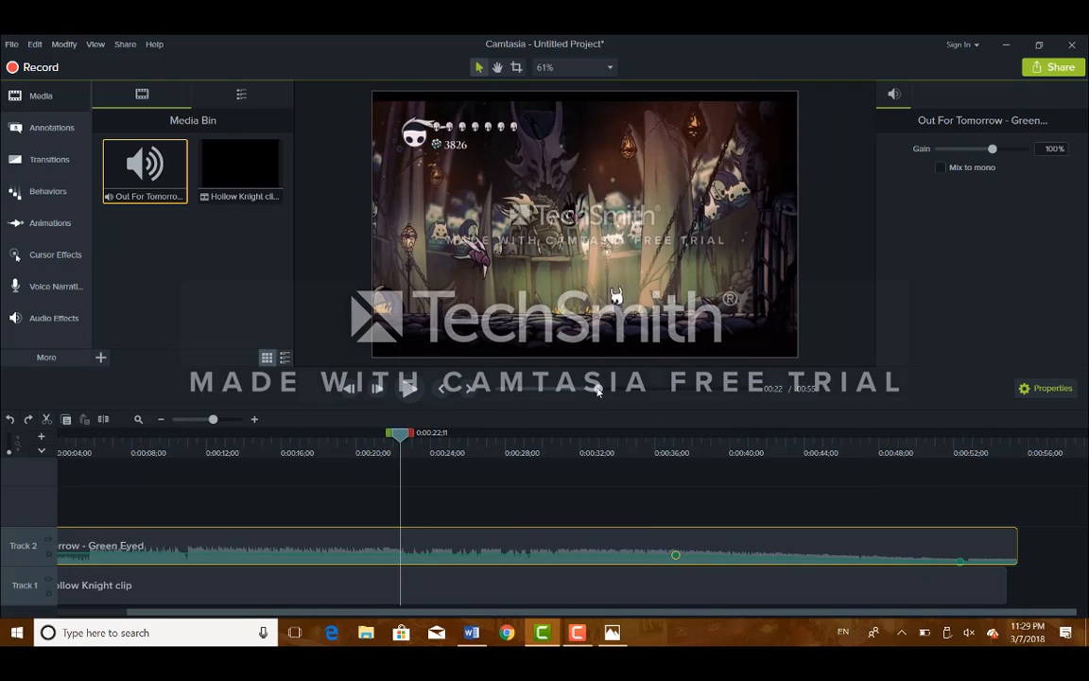
drag(597, 390, 496, 390)
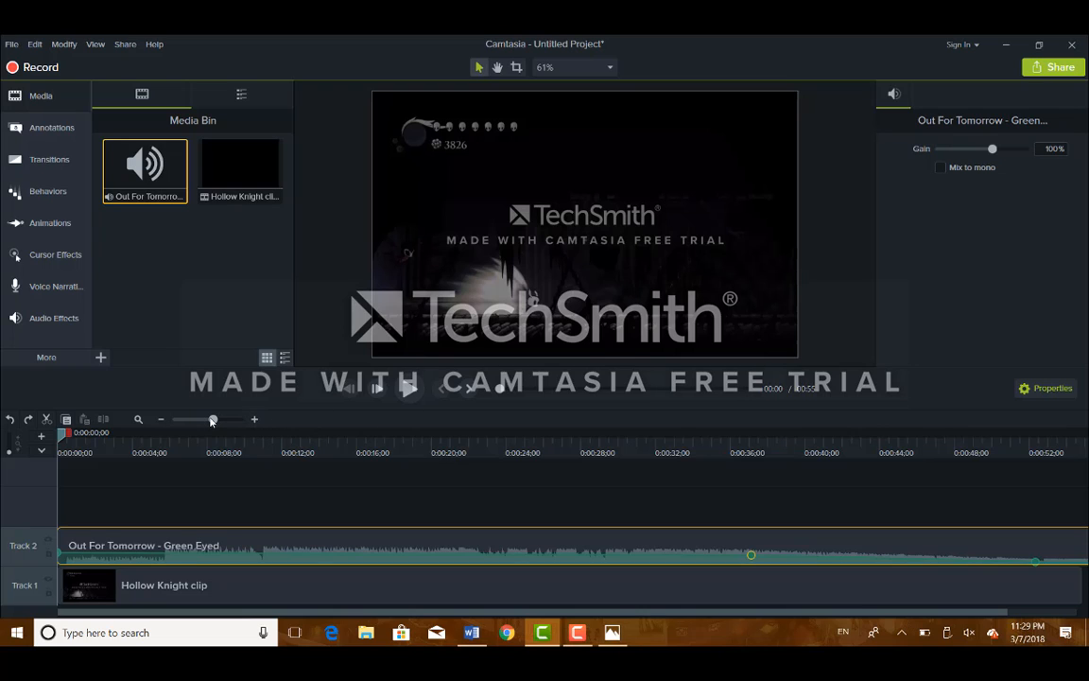
drag(212, 421, 206, 421)
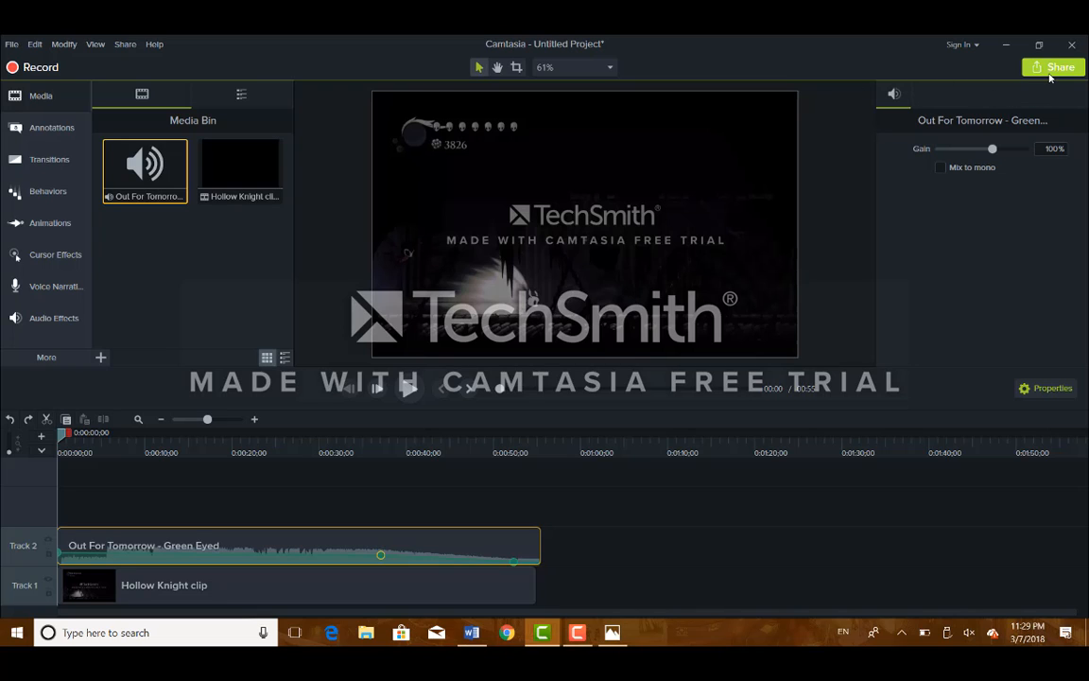
click(1049, 74)
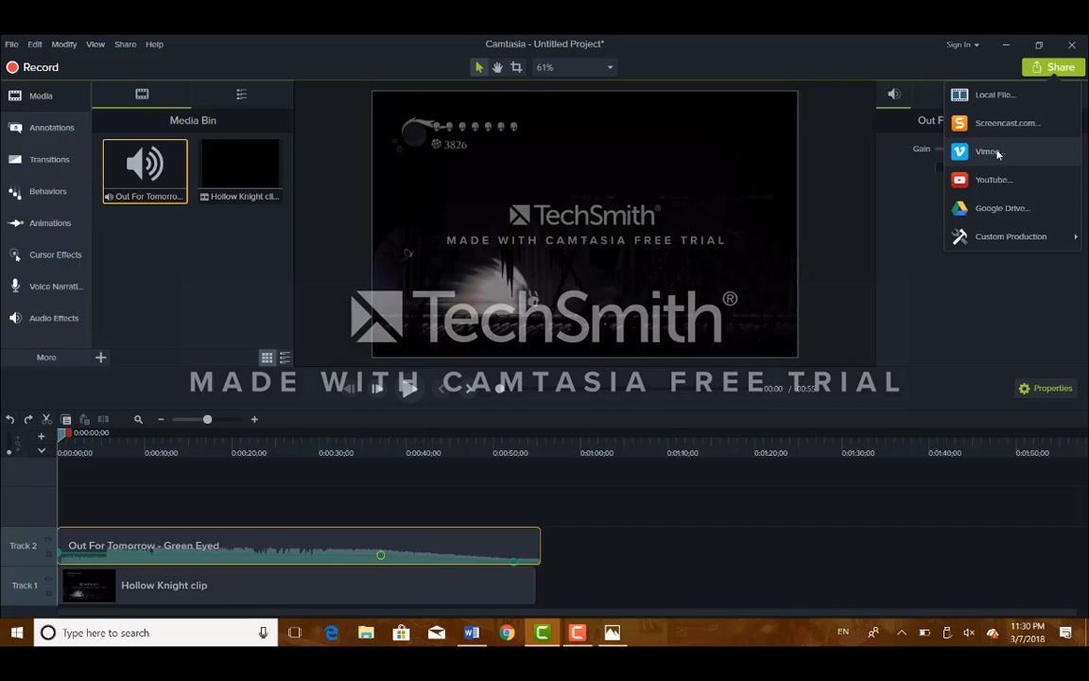
mouse_move(1008, 235)
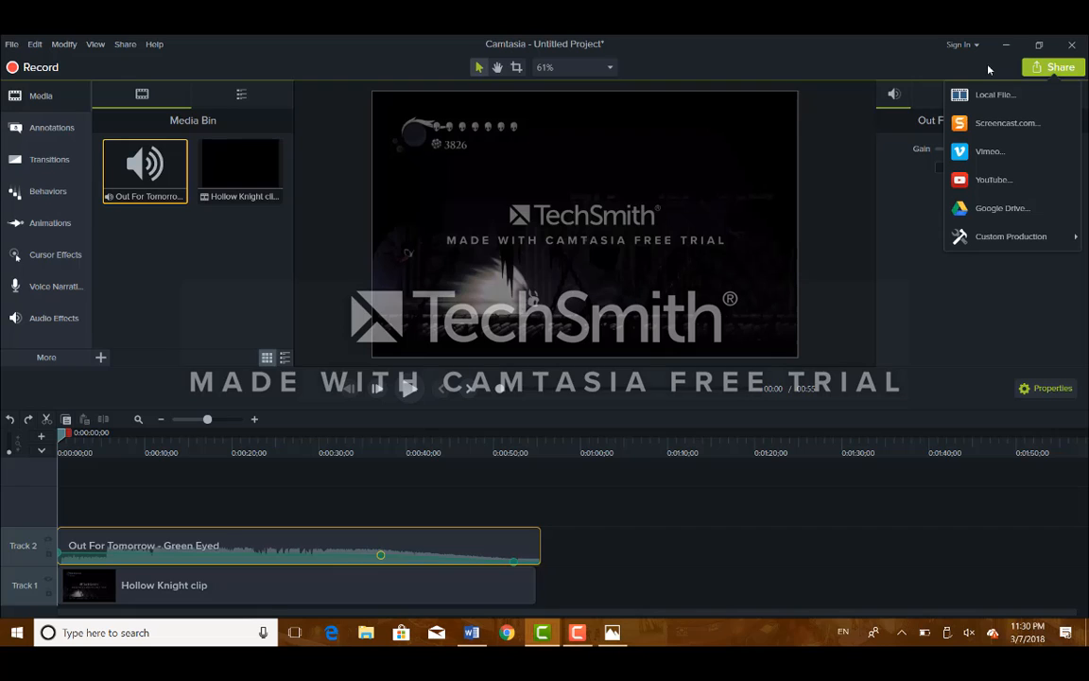
click(801, 71)
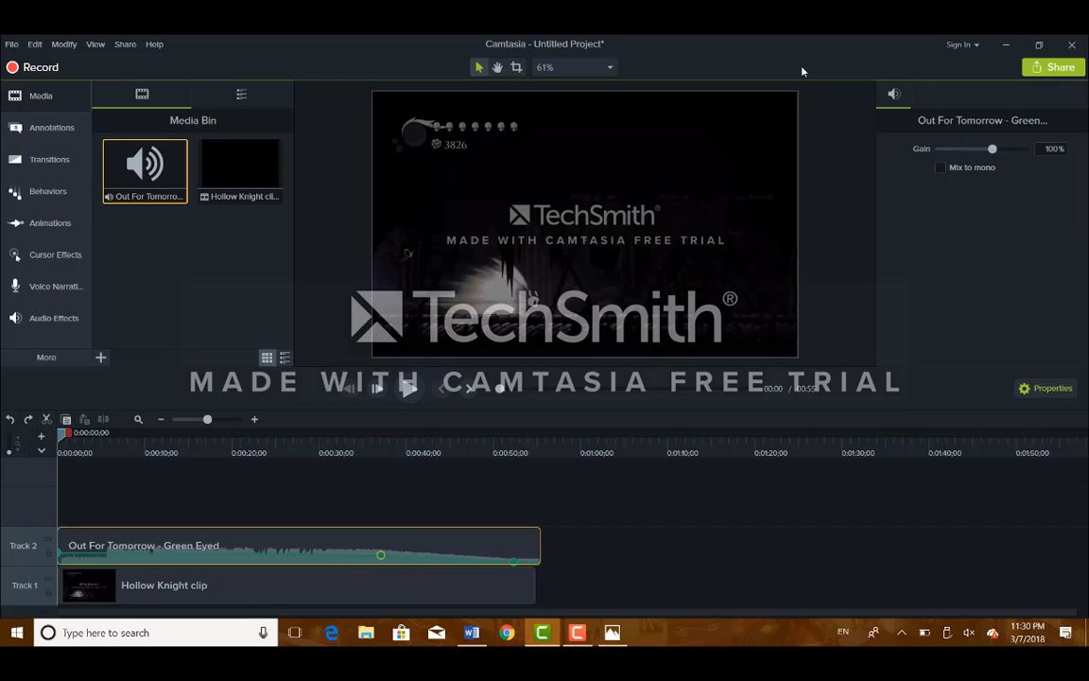